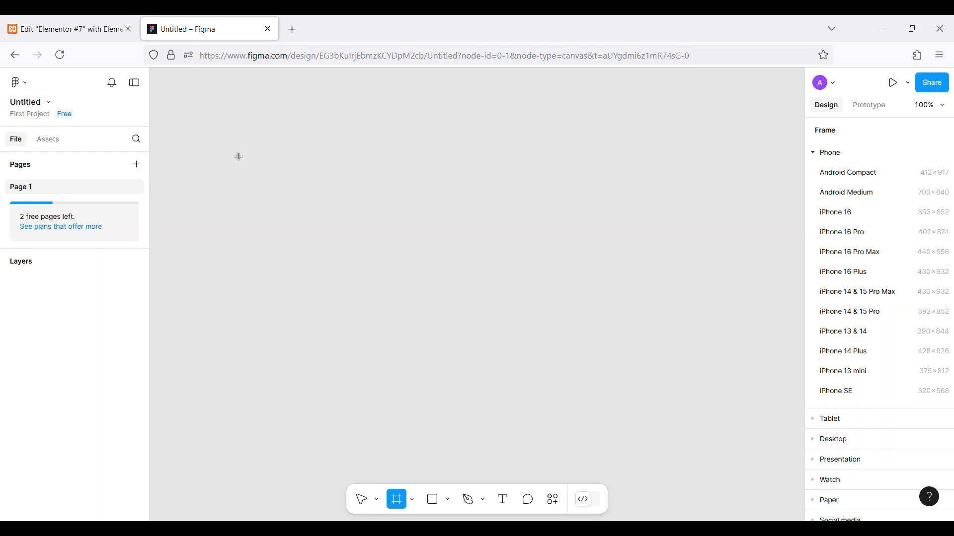
# Draw a frame about 838 × 442 and add the two-line text "Figma is a digital products" inside it.
pyautogui.moveTo(228, 154); pyautogui.dragTo(749, 429)
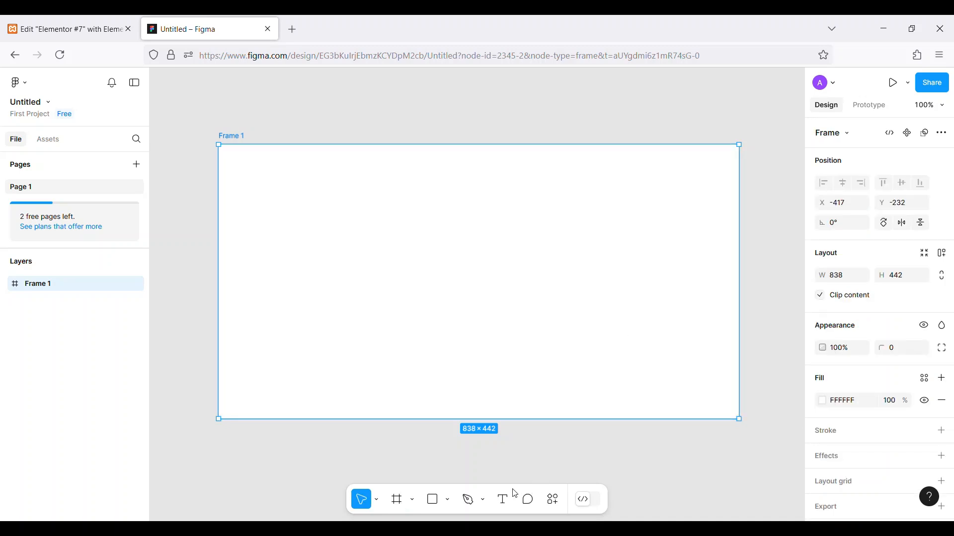
pyautogui.click(507, 503)
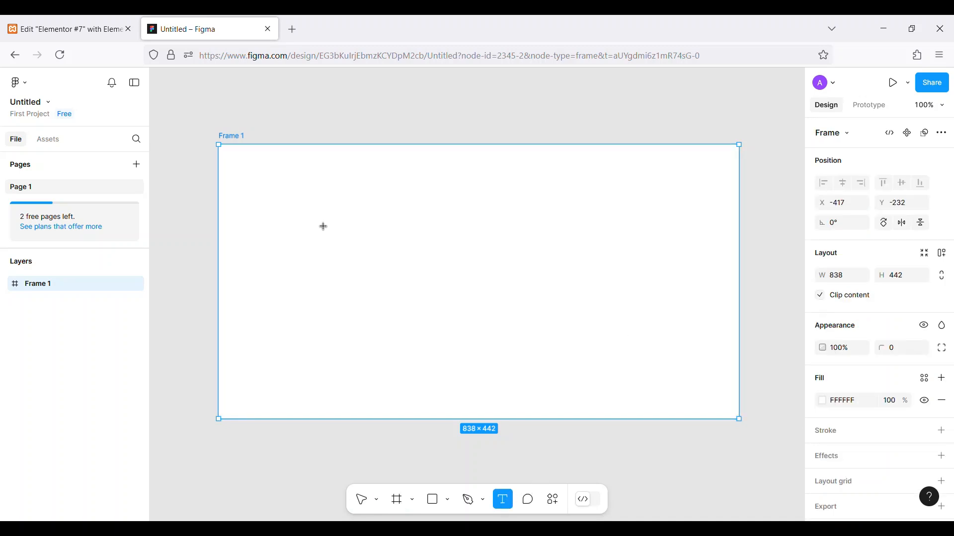
pyautogui.click(369, 244)
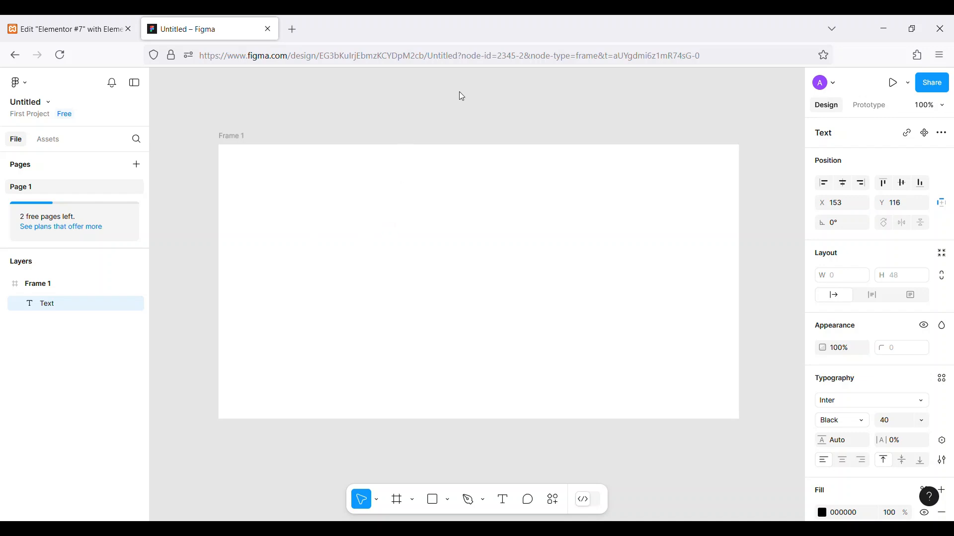
pyautogui.write('Figma is a digital products')
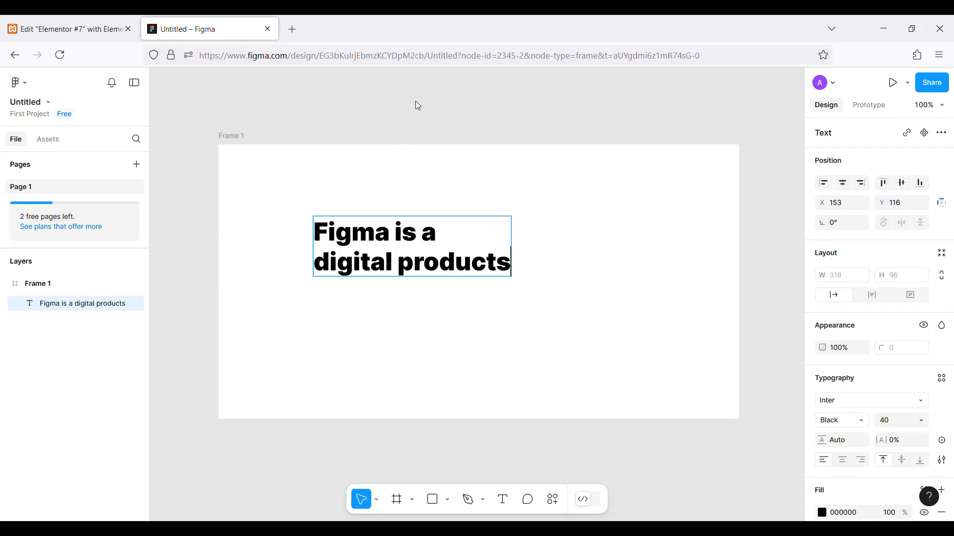
# Set the whole text to font size 96 and center it horizontally and vertically in the frame.
pyautogui.hotkey('ctrl', 'a')
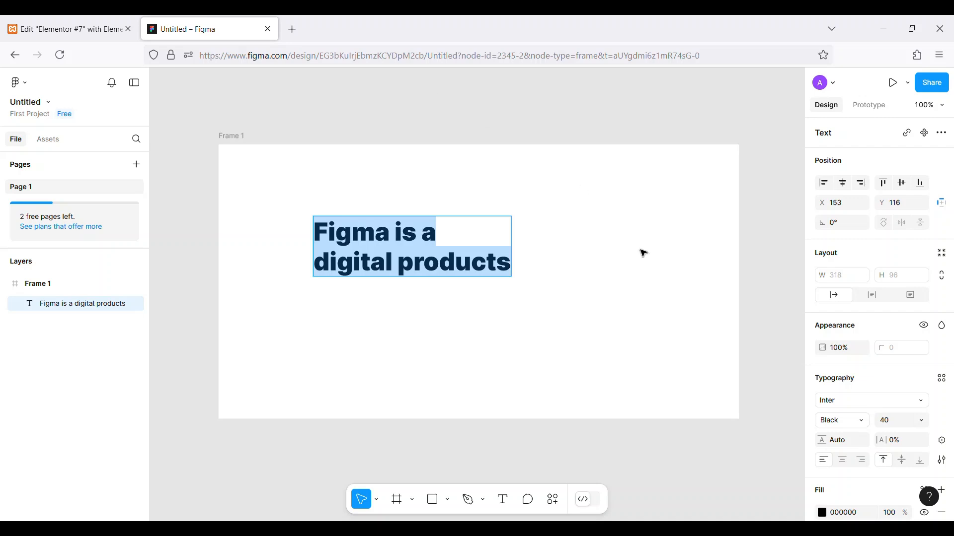
pyautogui.click(920, 422)
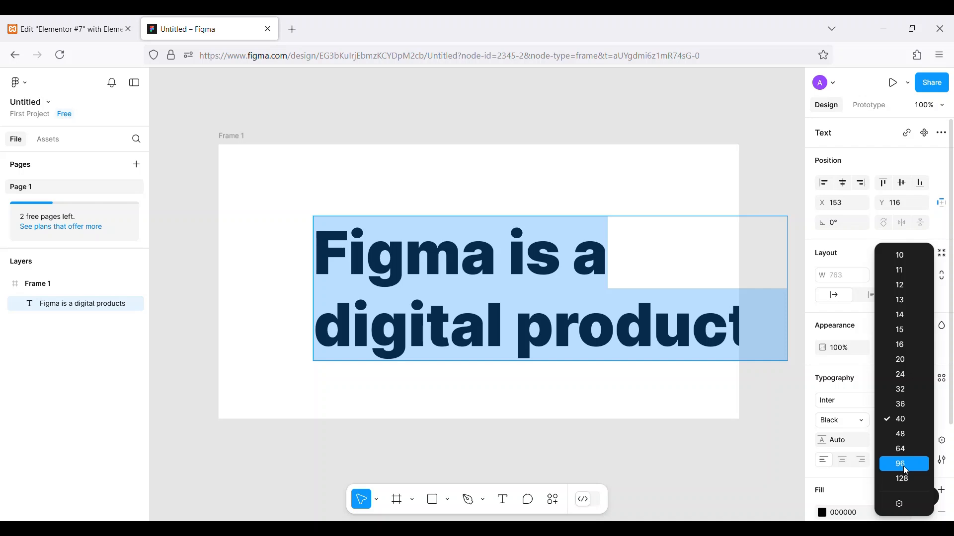
pyautogui.click(904, 467)
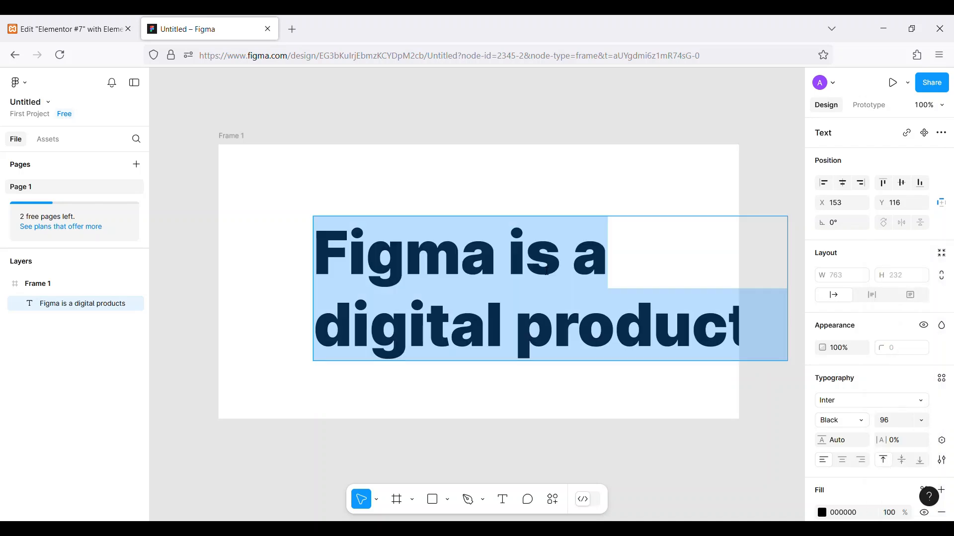
pyautogui.click(845, 185)
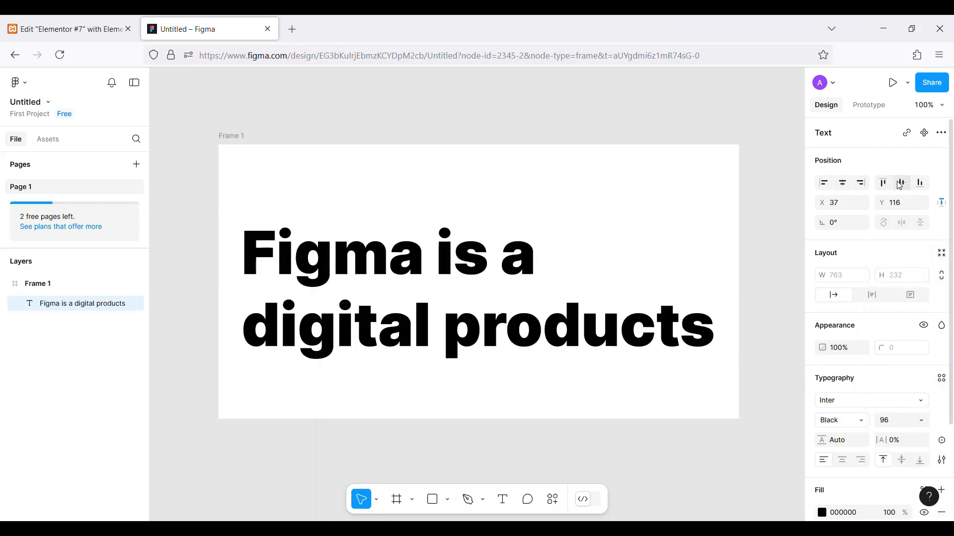
pyautogui.click(901, 185)
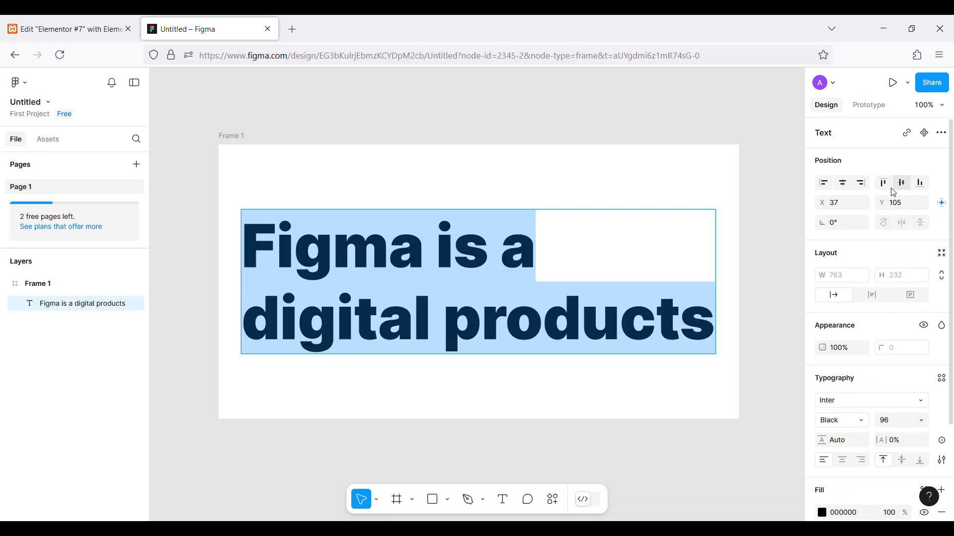
# Add an export setting to the text layer and export it in SVG format.
pyautogui.scroll(-3, 870, 297)
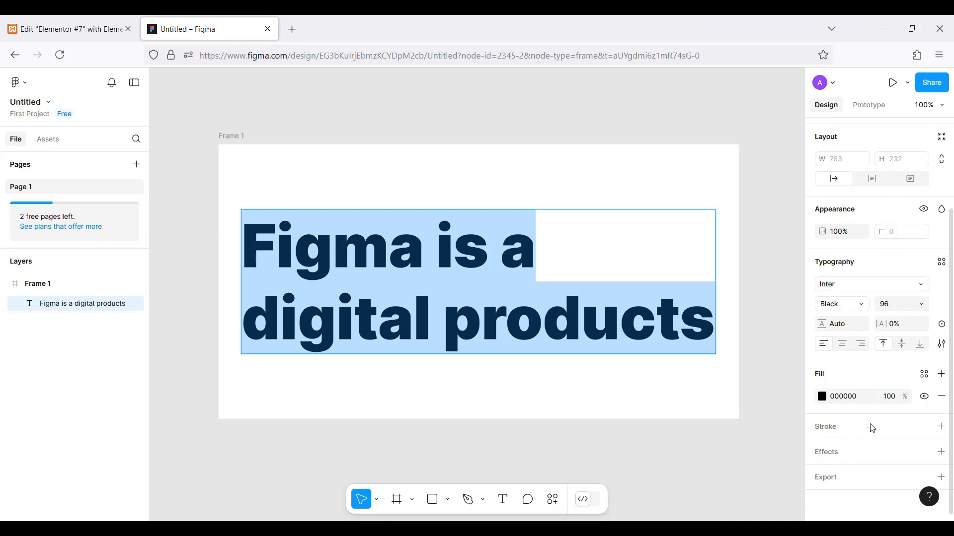
pyautogui.click(855, 487)
pyautogui.scroll(-2, 849, 451)
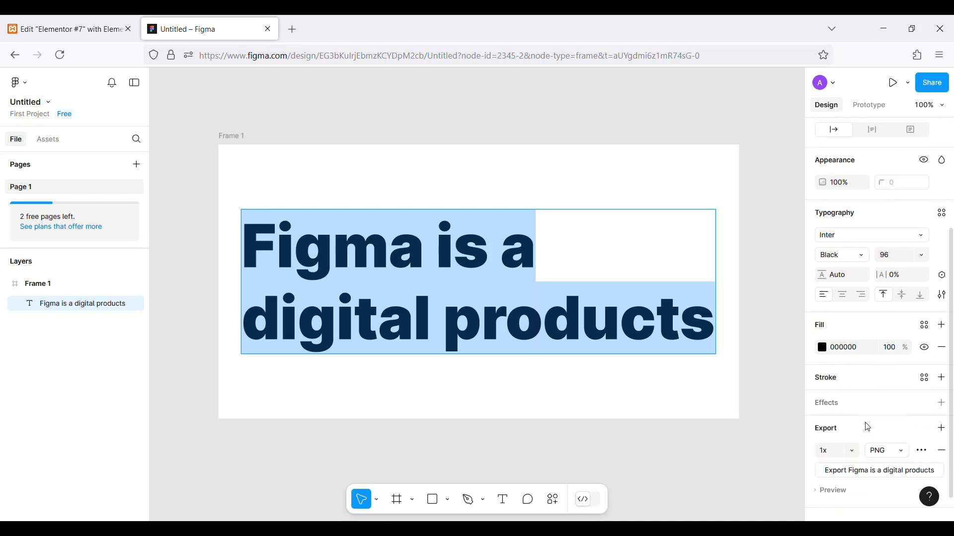
pyautogui.click(896, 437)
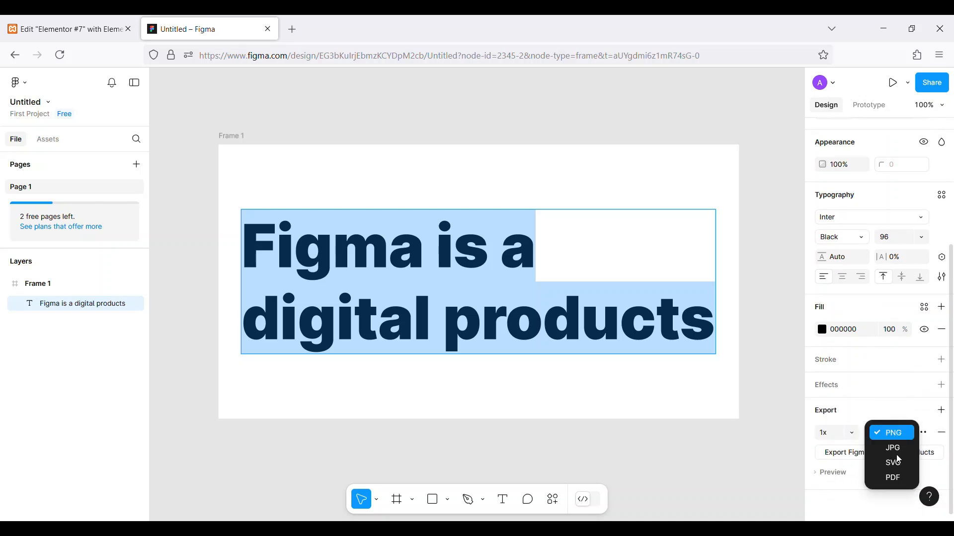
pyautogui.click(899, 464)
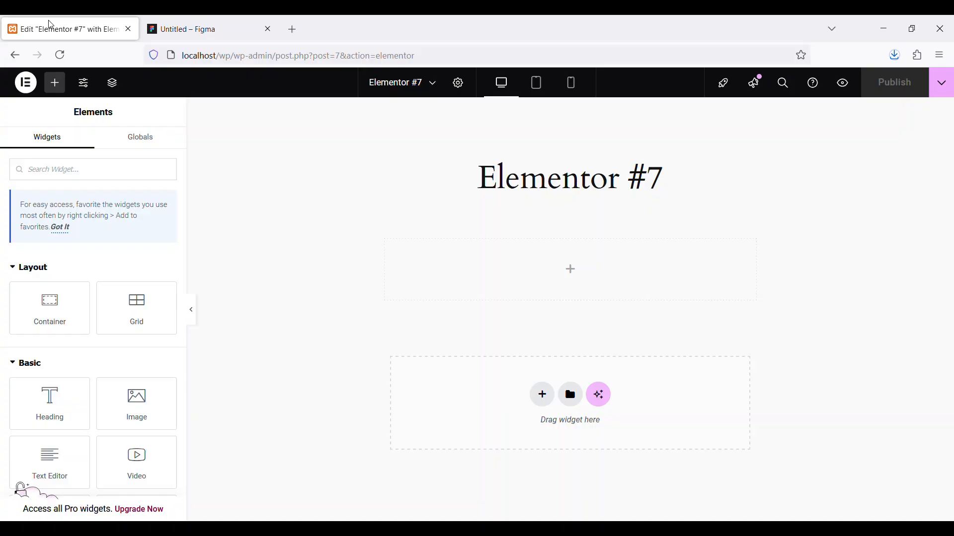
# Add a Video widget to the empty container below the page title in Elementor.
pyautogui.scroll(-2, 104, 209)
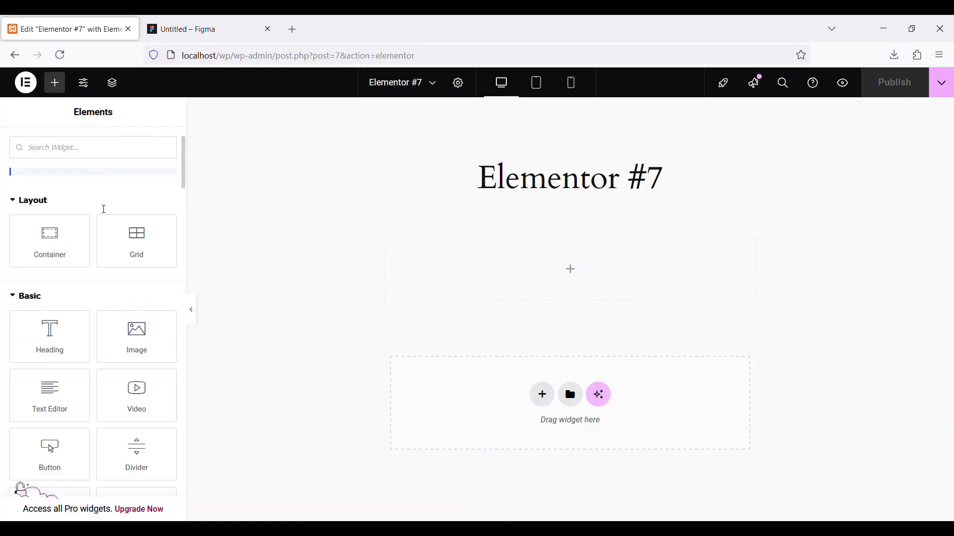
pyautogui.moveTo(142, 399); pyautogui.dragTo(458, 262)
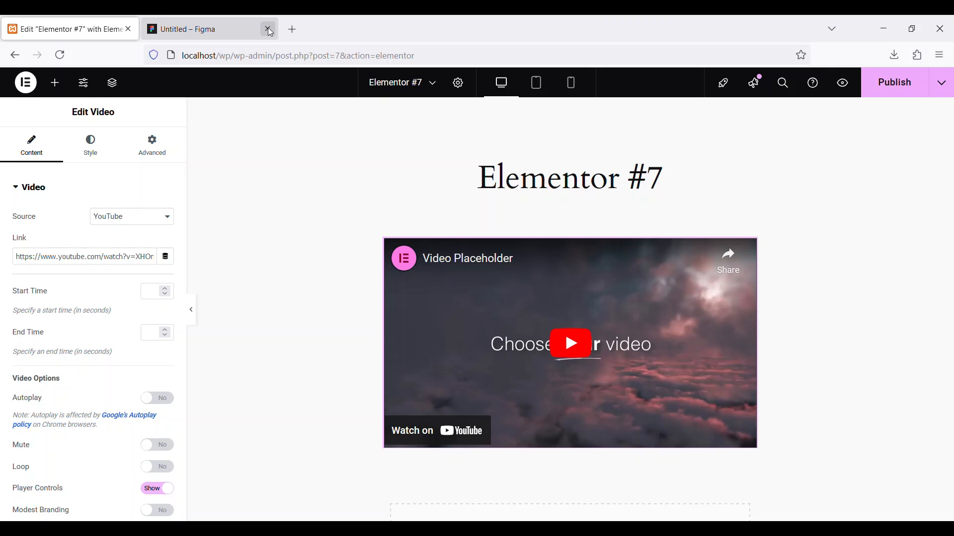
# Close the Figma tab and open YouTube in a new browser tab.
pyautogui.click(269, 30)
pyautogui.click(152, 30)
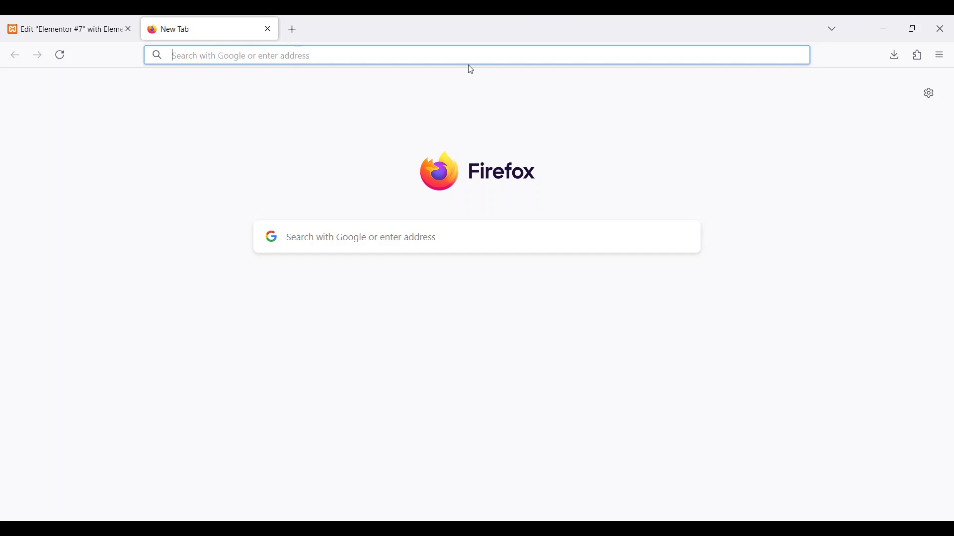
pyautogui.write('you')
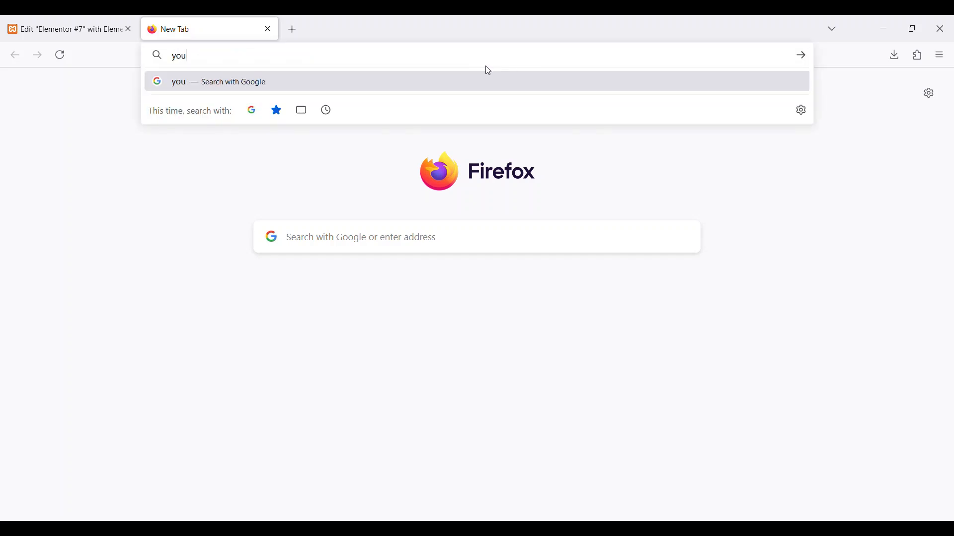
pyautogui.write('tube')
pyautogui.press('Return')
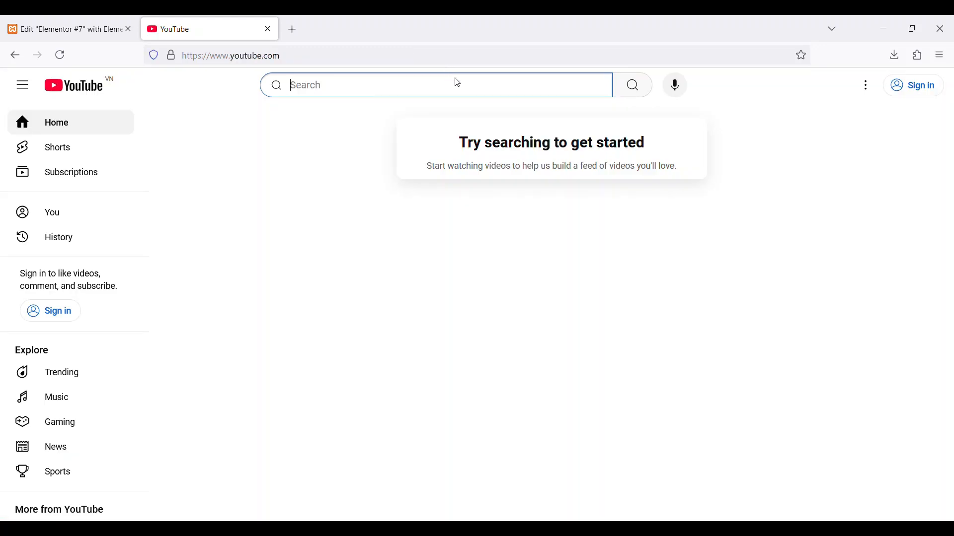
# Search YouTube for "fireworks bg".
pyautogui.write('fir')
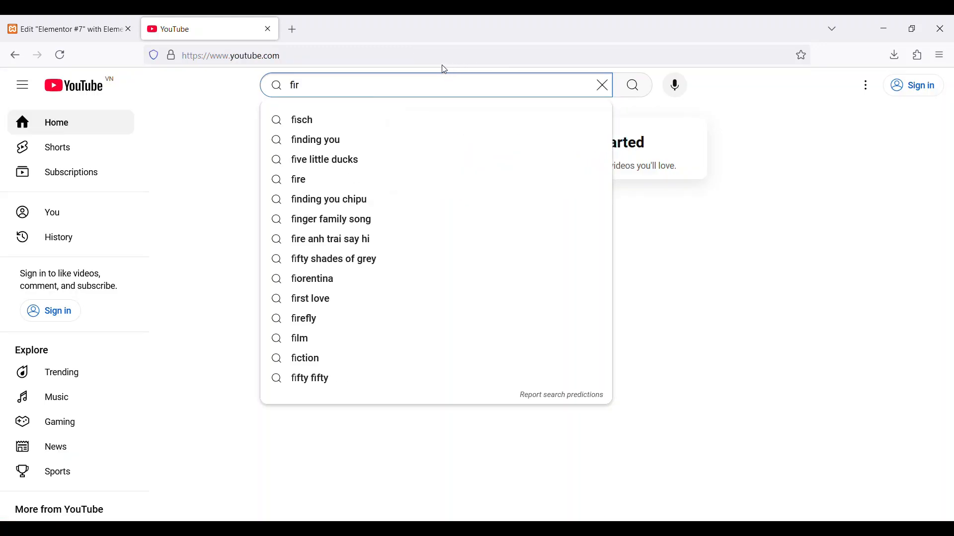
pyautogui.write('ew')
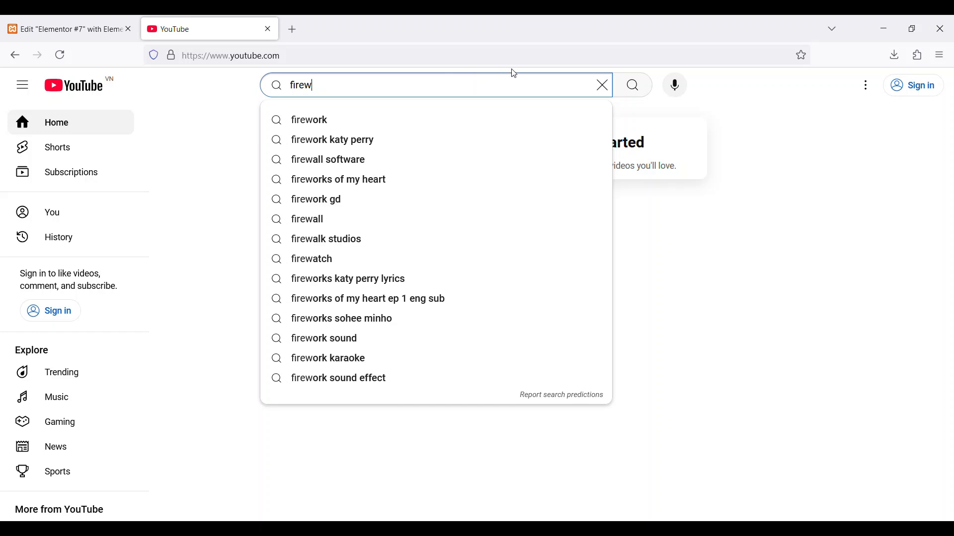
pyautogui.write('ork')
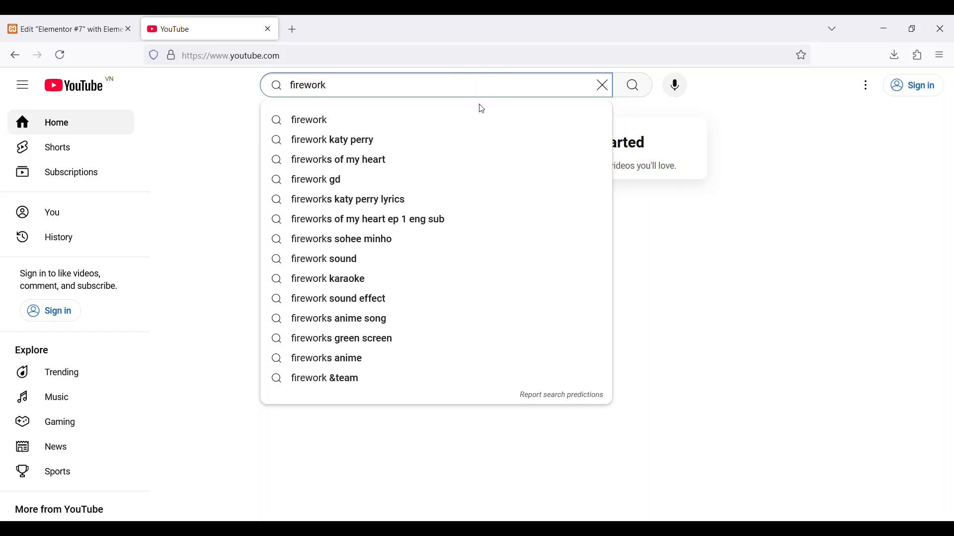
pyautogui.write(' bg')
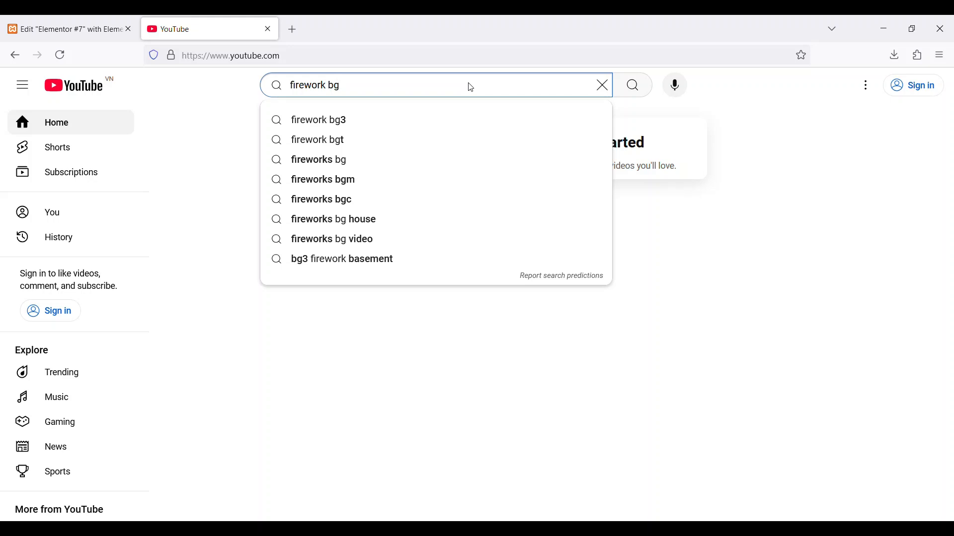
pyautogui.click(352, 161)
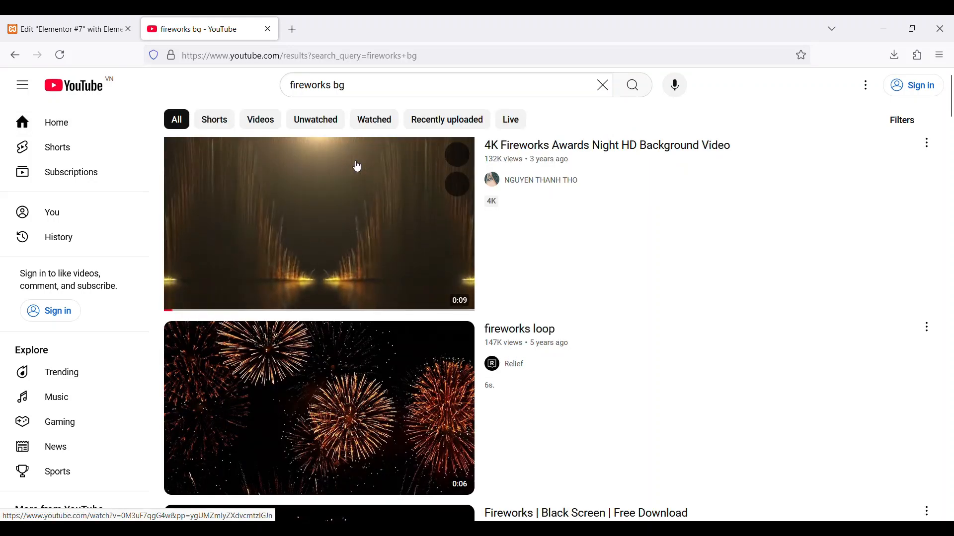
# Replace the Elementor Video widget's link with that of the YouTube result "Fireworks Celebration Background 4k | Video Effects".
pyautogui.scroll(-2, 356, 166)
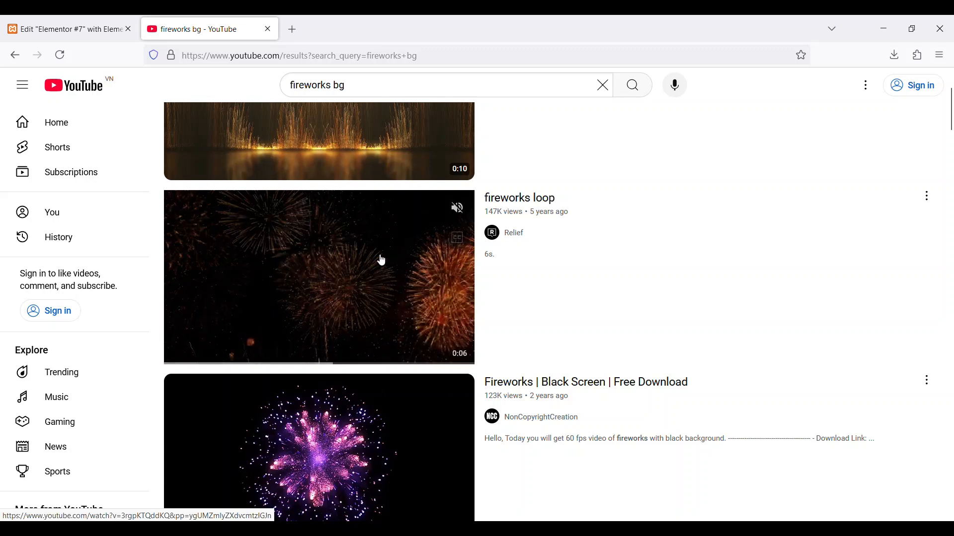
pyautogui.scroll(-1, 382, 261)
pyautogui.scroll(-1, 381, 261)
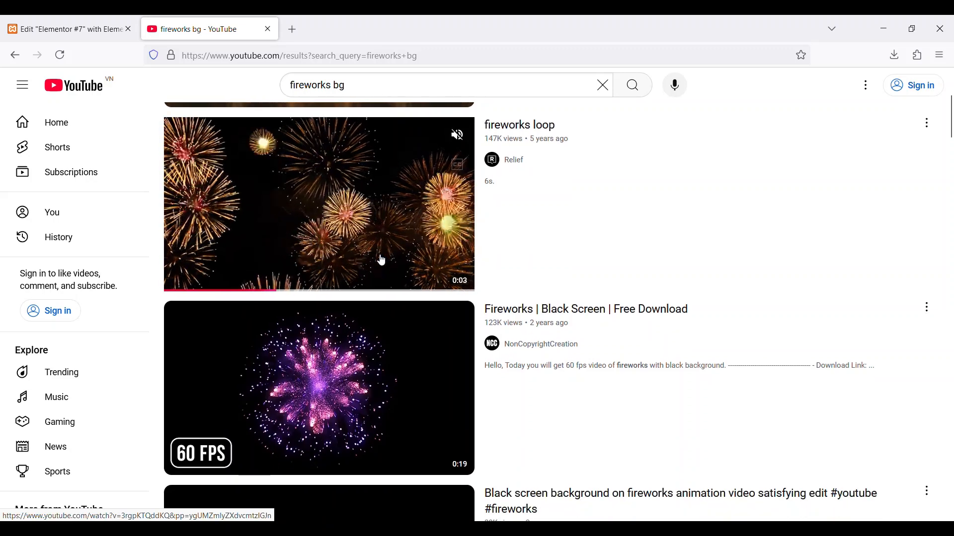
pyautogui.moveTo(383, 358)
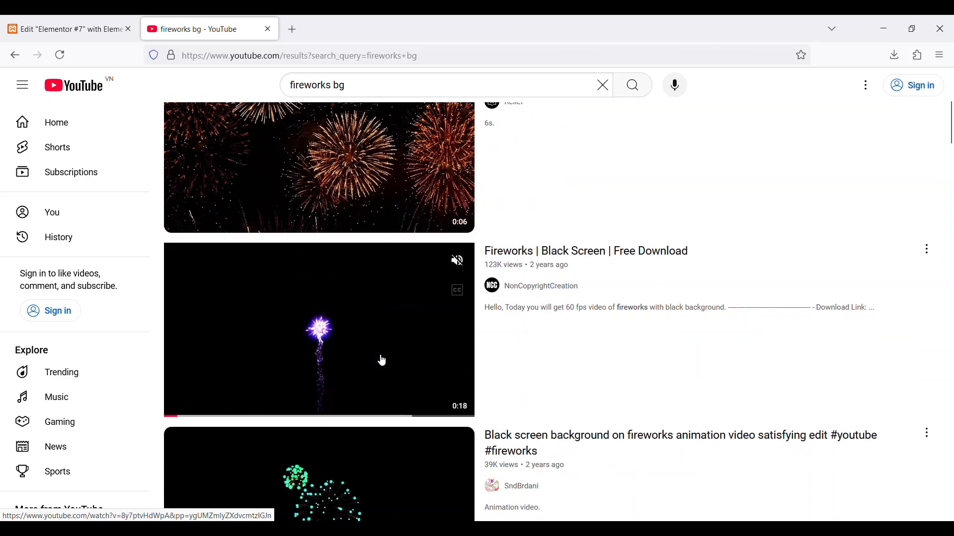
pyautogui.scroll(-5, 383, 359)
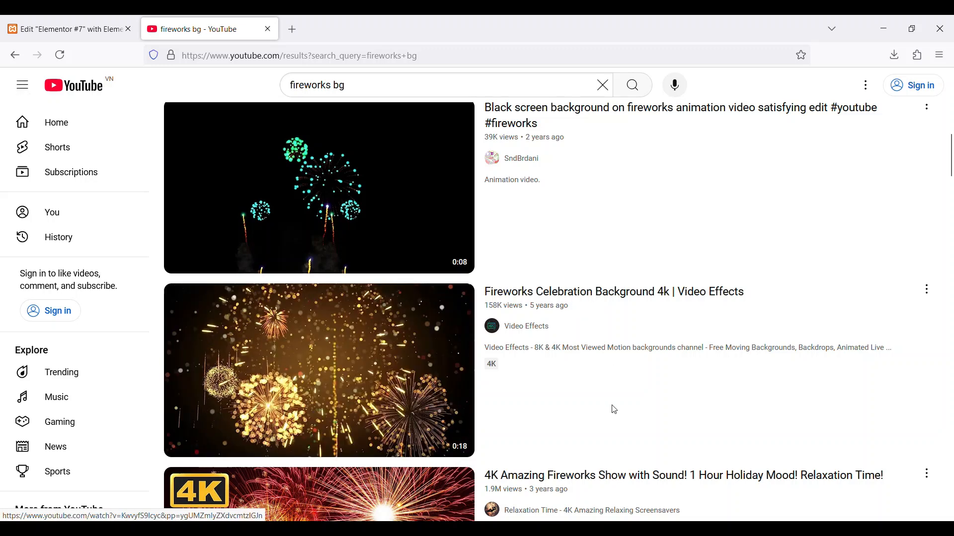
pyautogui.click(70, 29)
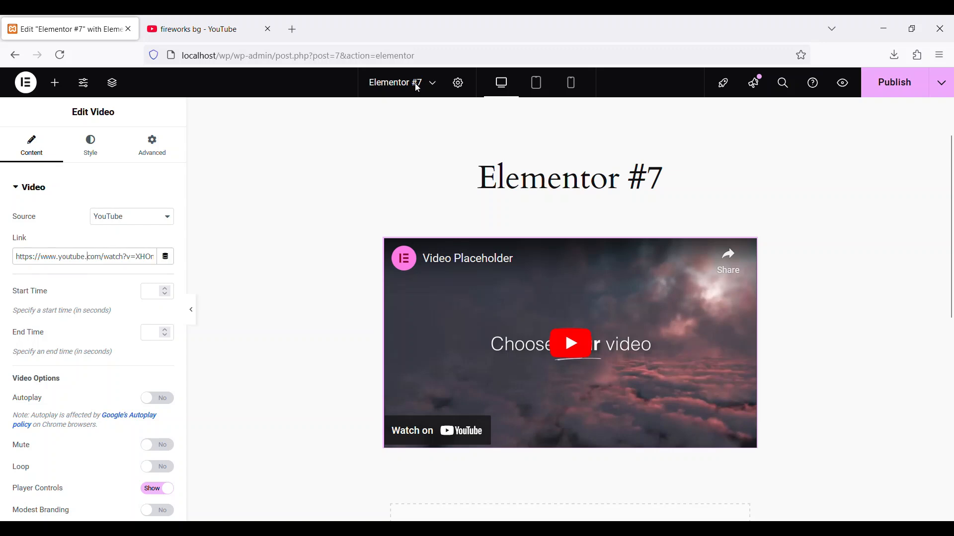
pyautogui.hotkey('ctrl', 'a')
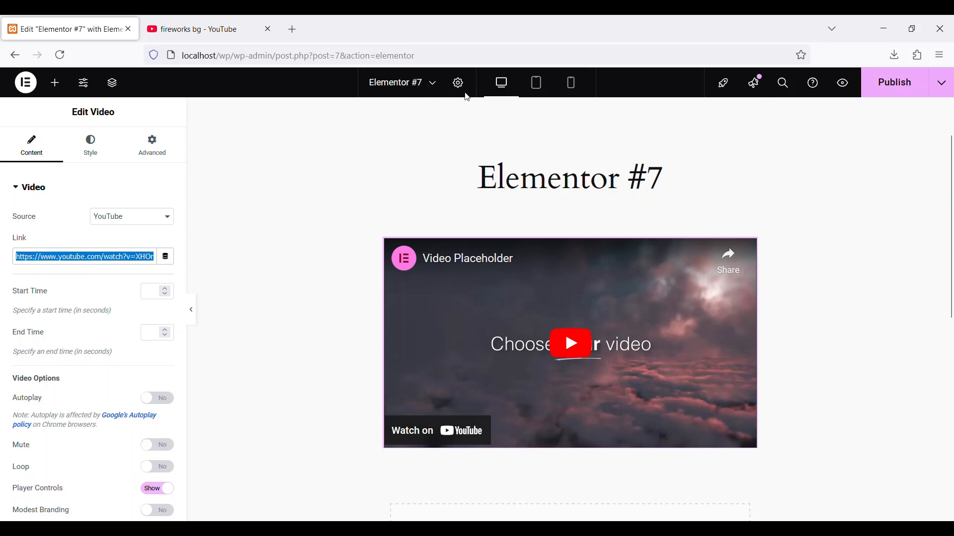
pyautogui.write('wyyfS9Icyc&pp=ygUMZmlyZXdvcmtzIGJn')
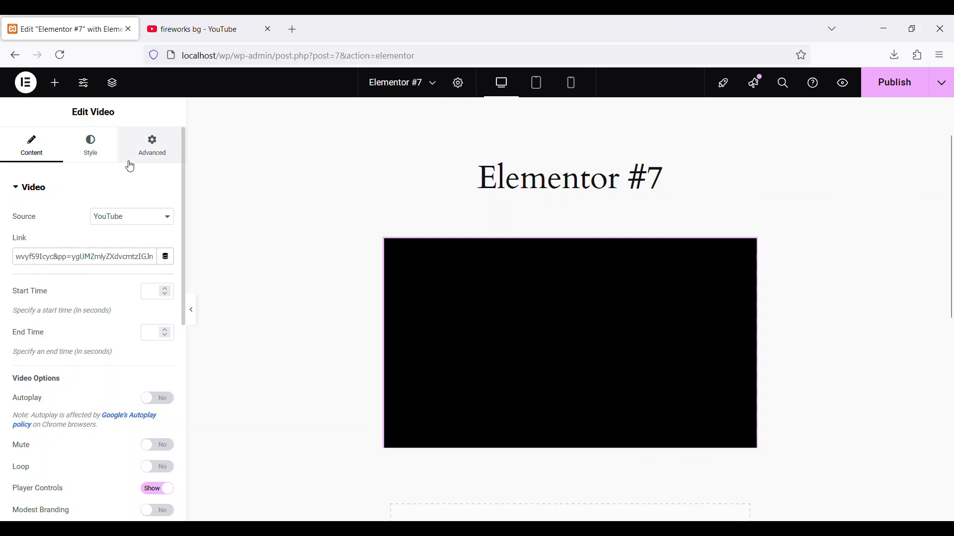
# Turn on the mask for the Video widget and set its shape to Custom.
pyautogui.click(145, 148)
pyautogui.scroll(-5, 133, 228)
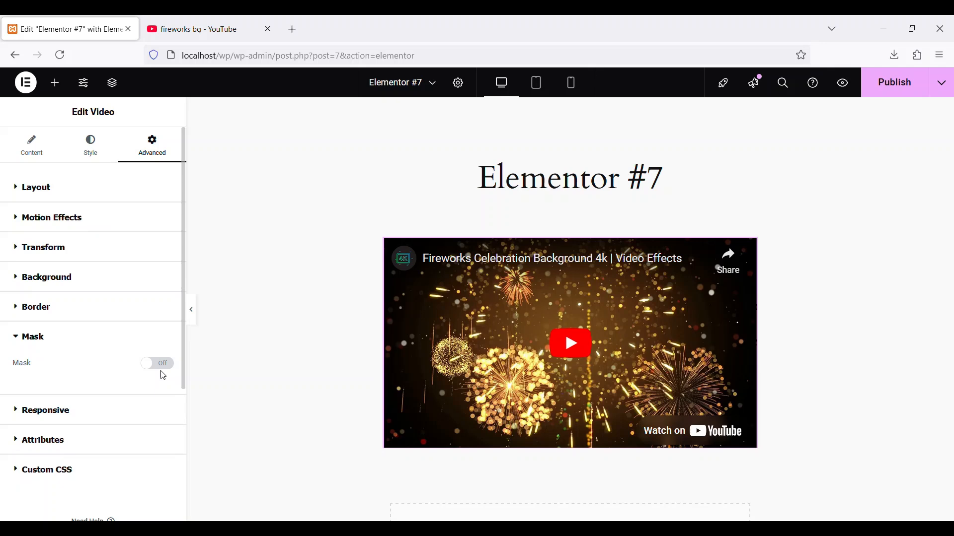
pyautogui.click(143, 363)
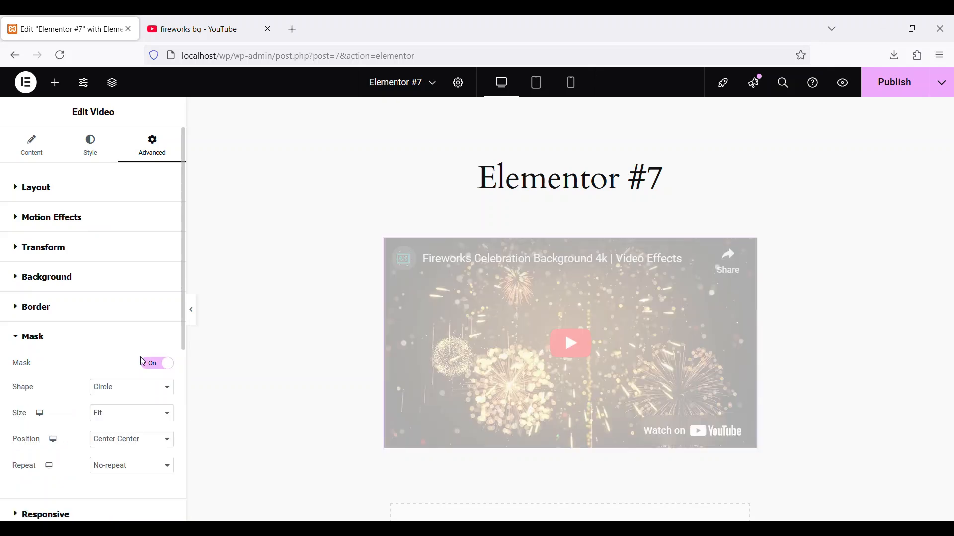
pyautogui.scroll(-5, 139, 348)
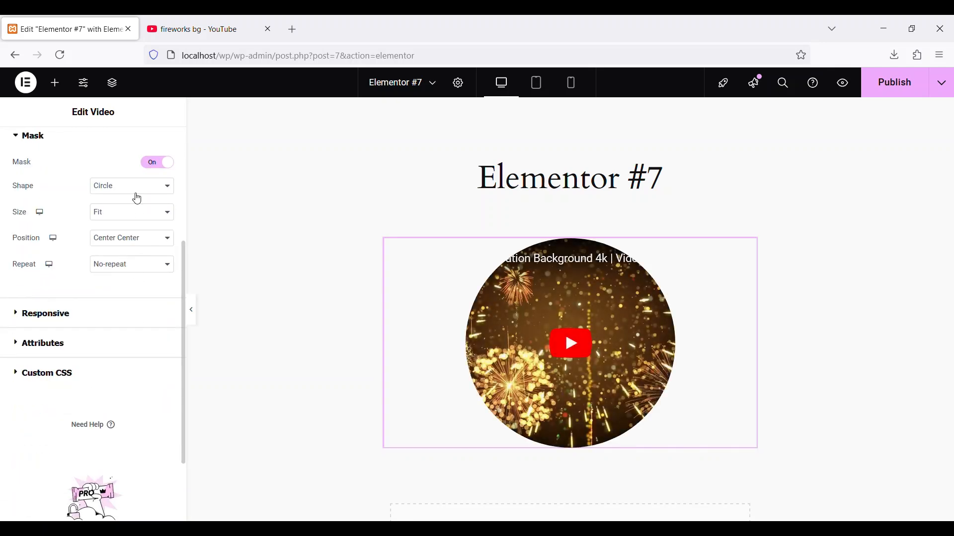
pyautogui.click(135, 188)
pyautogui.click(122, 295)
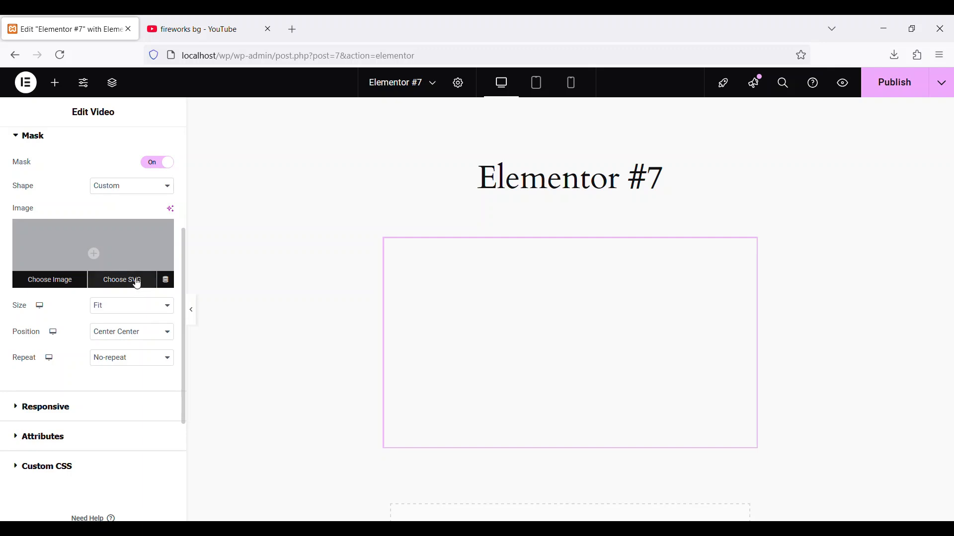
# Upload Figma-is-a-digital-products.svg to the media library and use it as the custom mask image.
pyautogui.click(134, 279)
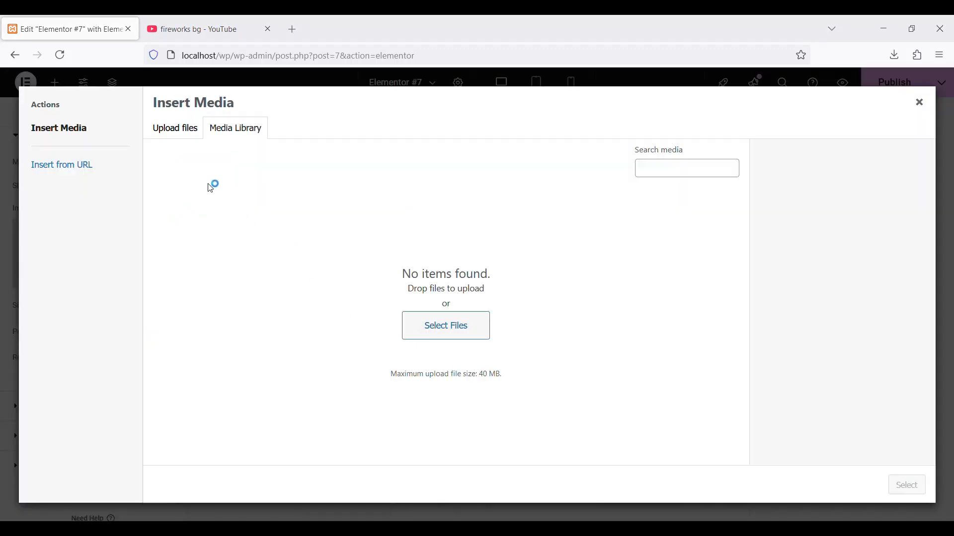
pyautogui.doubleClick(188, 132)
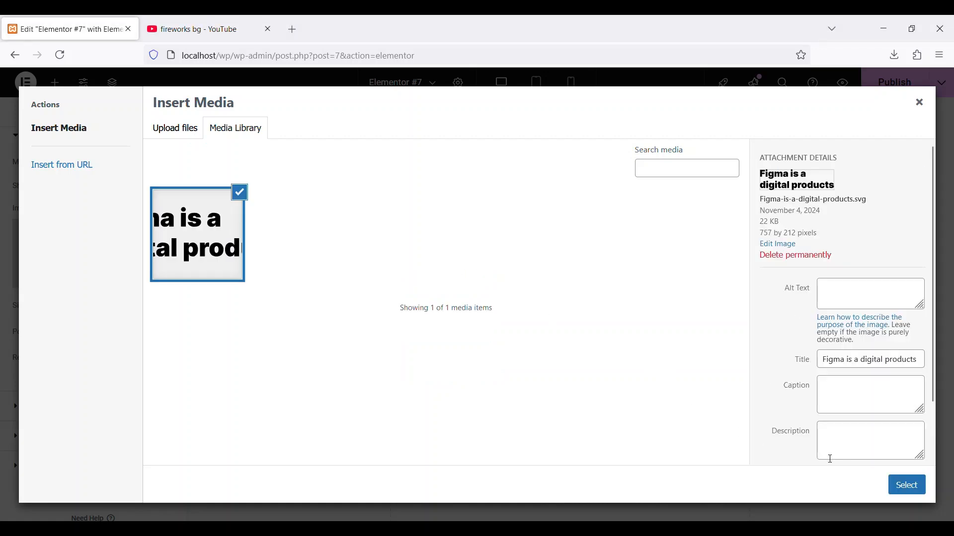
pyautogui.click(911, 487)
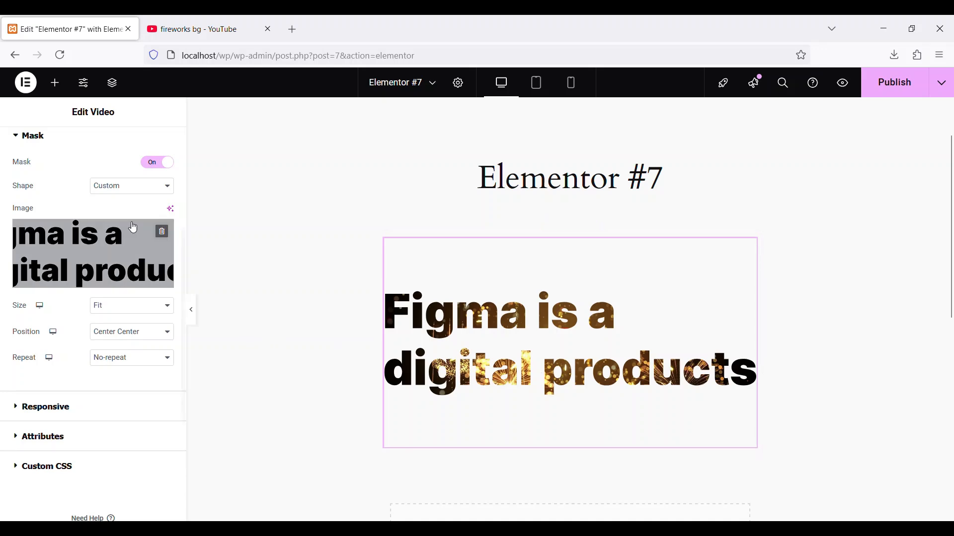
# Turn on Autoplay in the Video widget's video options.
pyautogui.scroll(2, 40, 161)
pyautogui.scroll(4, 40, 162)
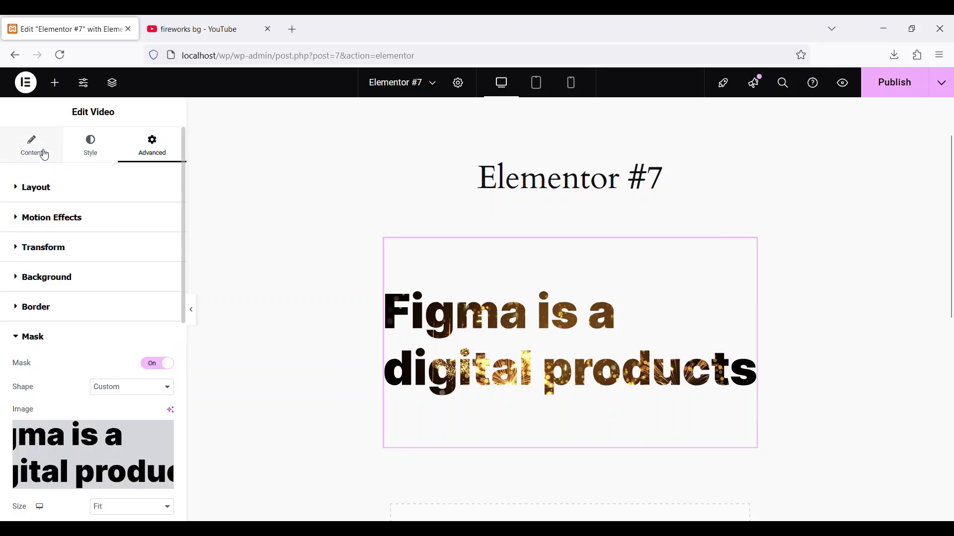
pyautogui.click(31, 150)
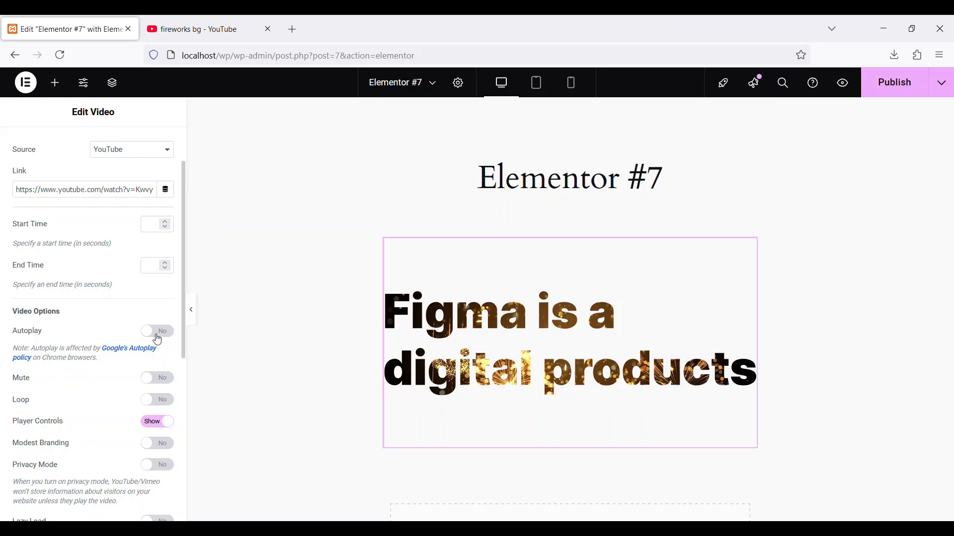
pyautogui.click(157, 331)
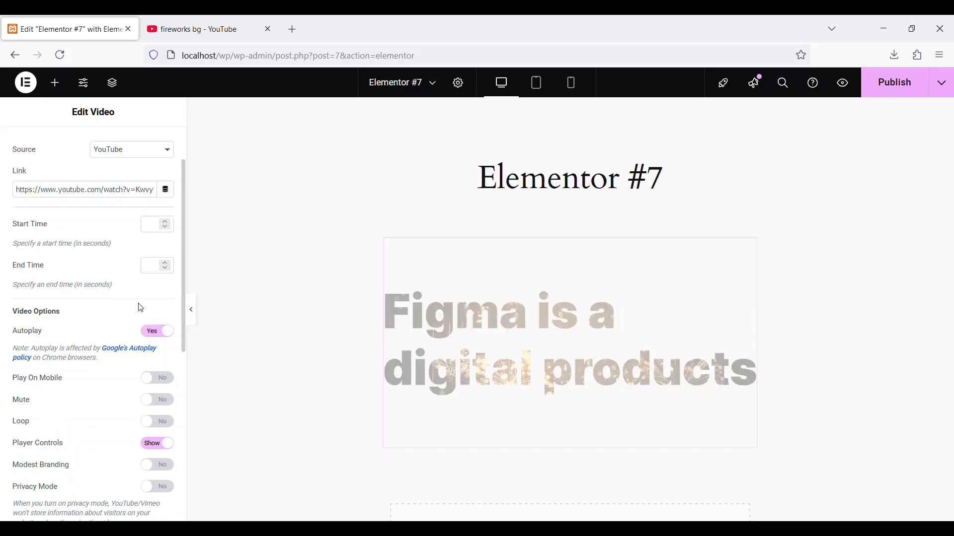